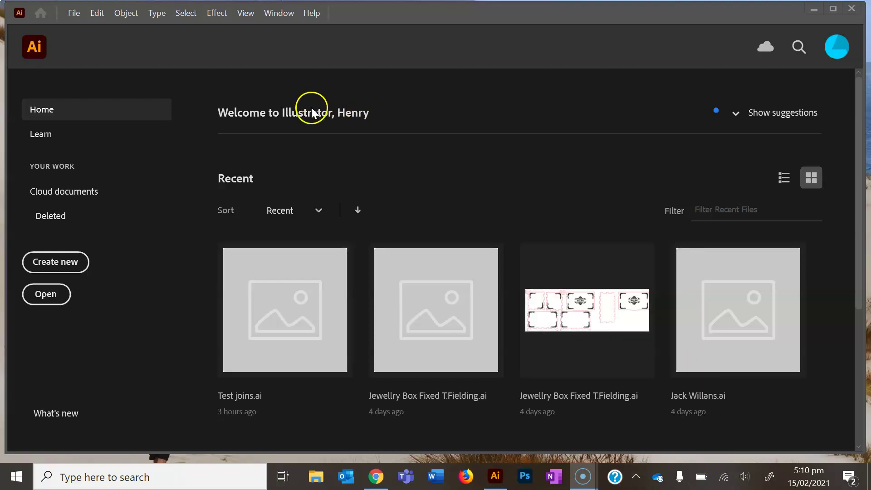
Start a new document with a custom size of 800 mm wide by 600 mm high
click(74, 17)
click(78, 18)
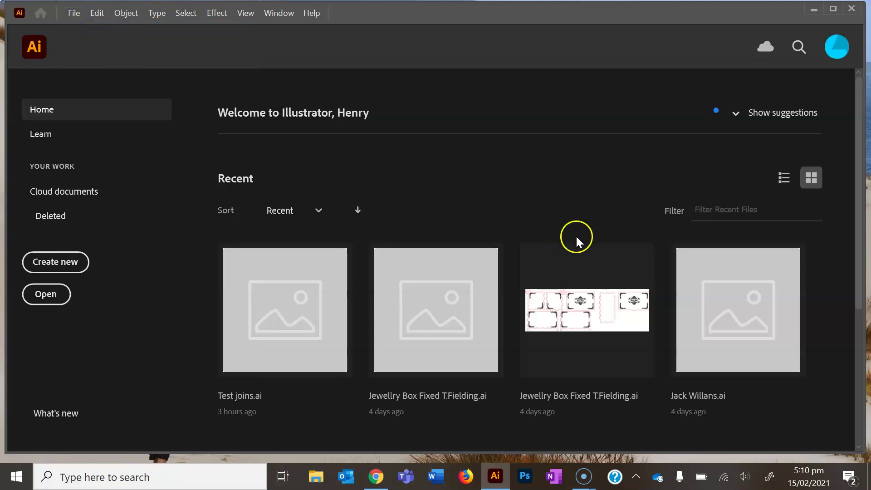
key(ctrl+n)
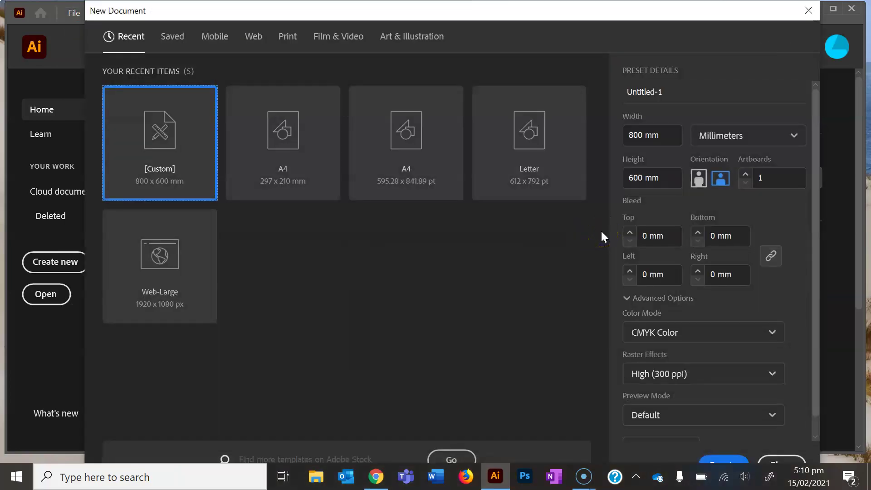
click(668, 135)
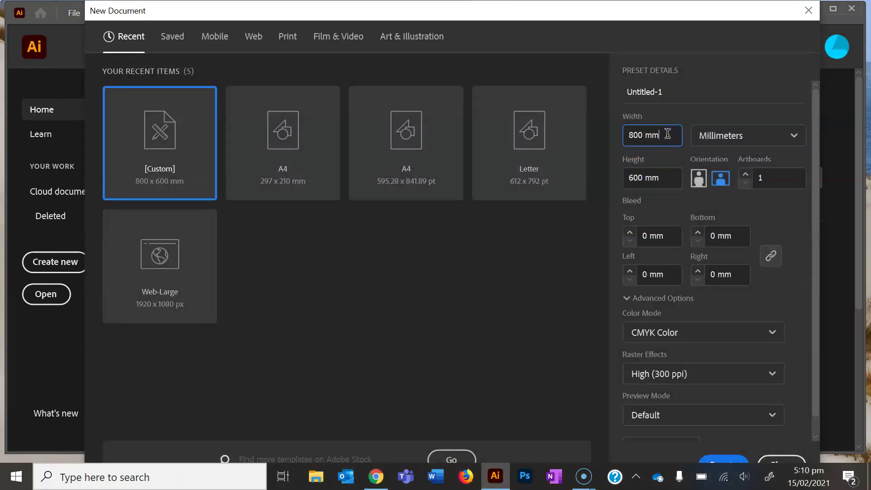
click(655, 180)
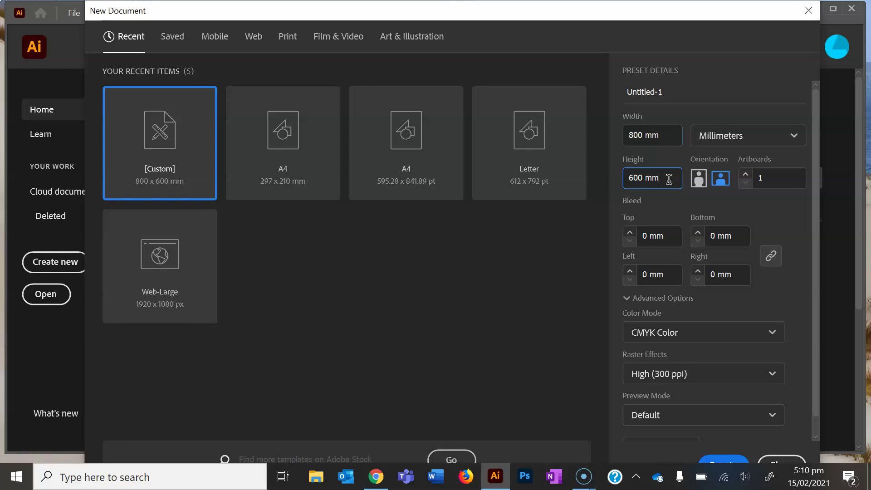
Create the 800 × 600 mm Untitled-1 document, briefly checking the Layers list and Window menu
click(729, 457)
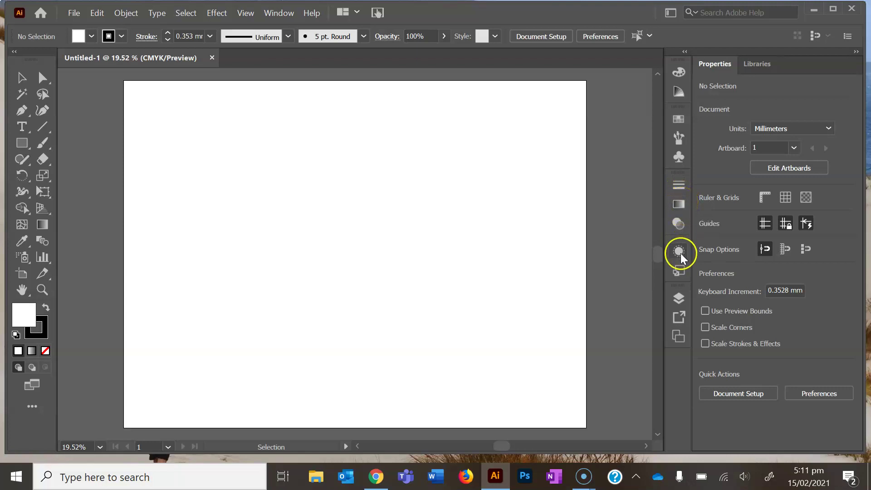
click(679, 298)
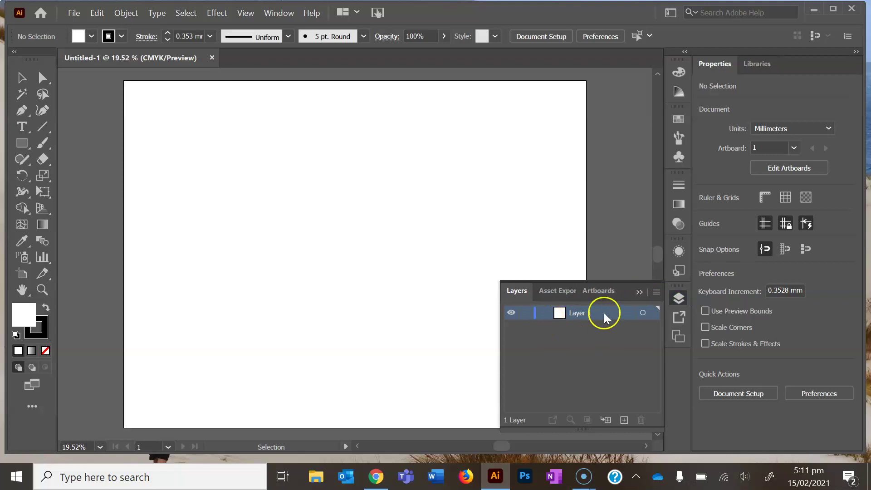
click(676, 298)
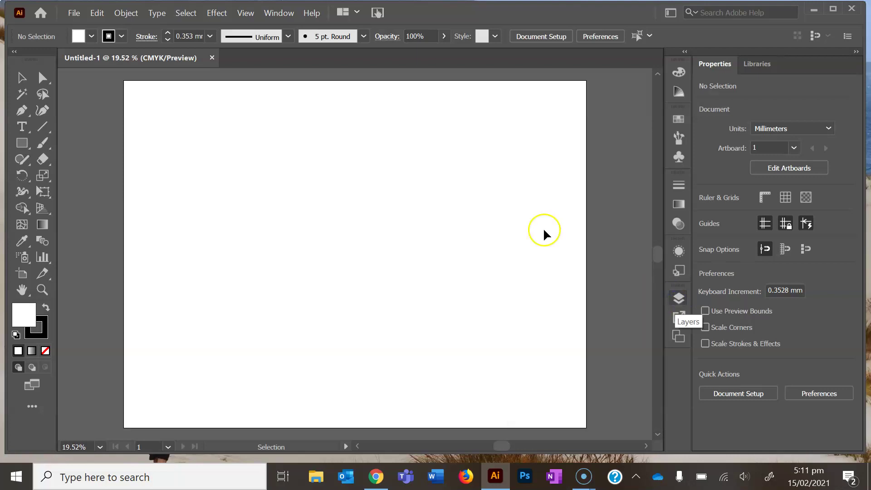
click(284, 12)
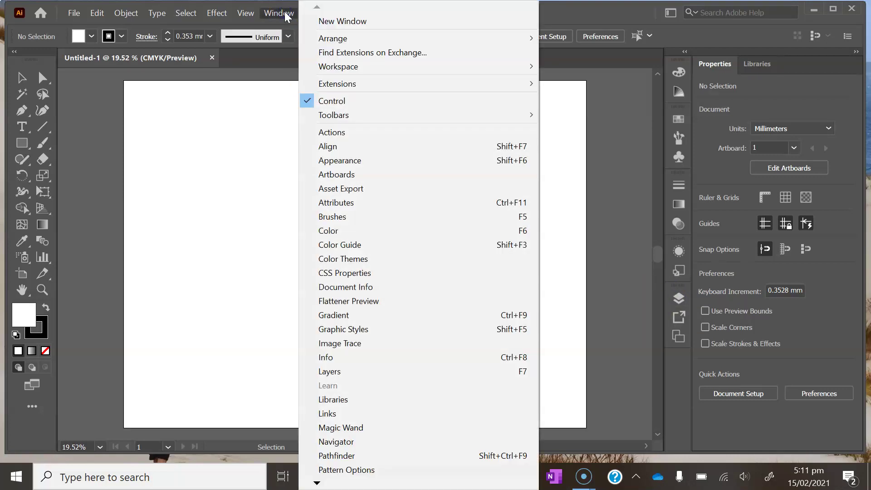
click(369, 68)
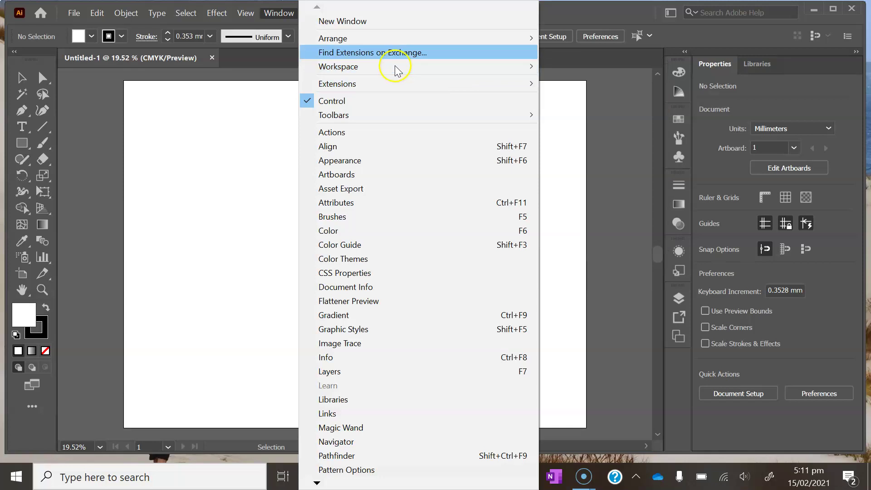
click(91, 97)
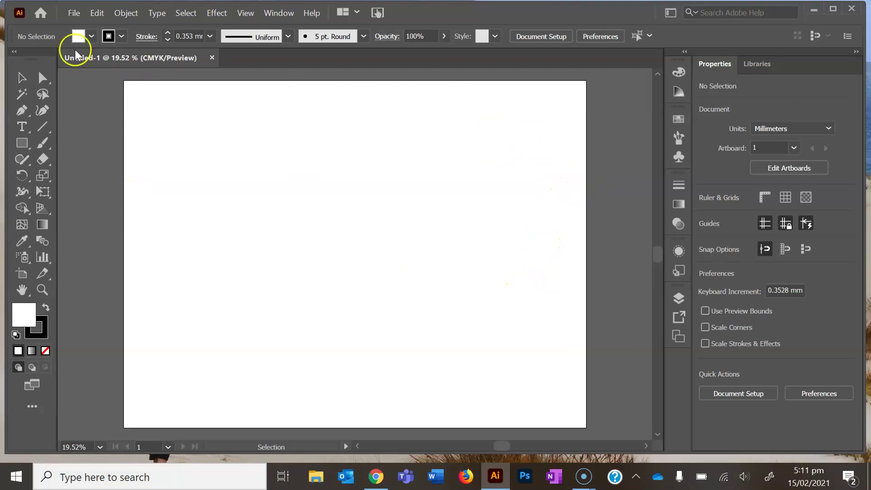
Open the Units preferences and keep the General unit at Millimeters
click(74, 13)
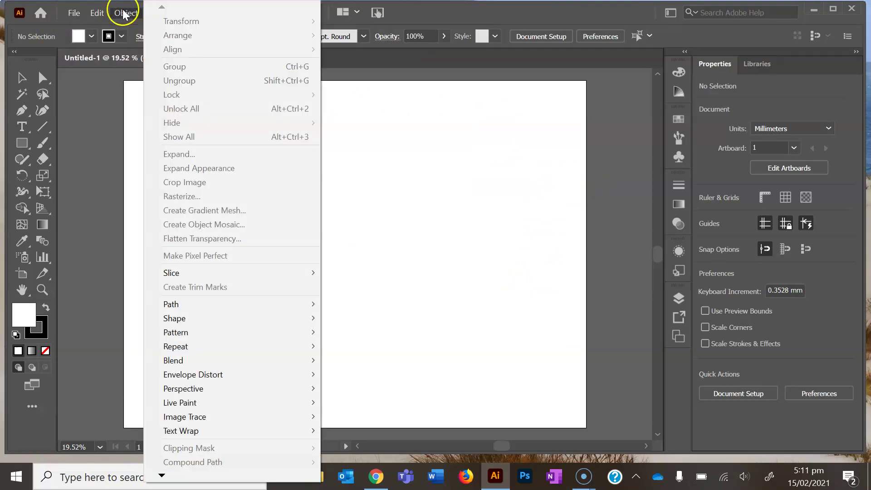
mouse_move(101, 14)
mouse_move(178, 411)
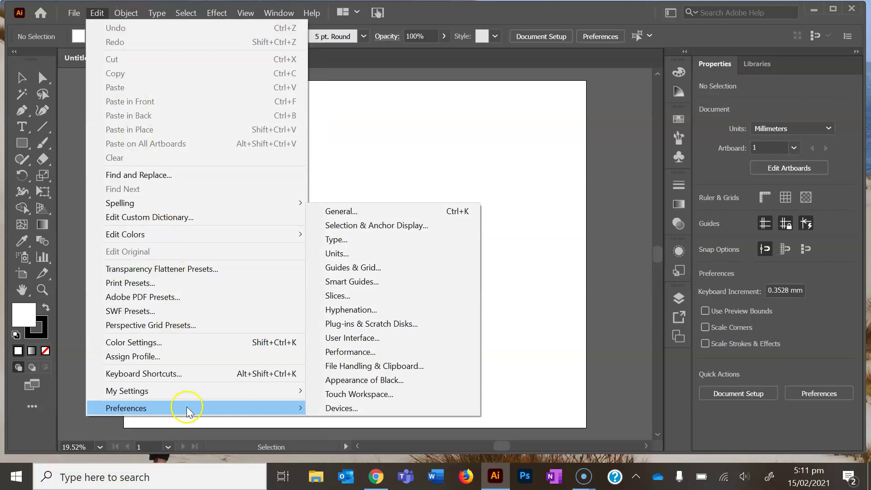
click(395, 253)
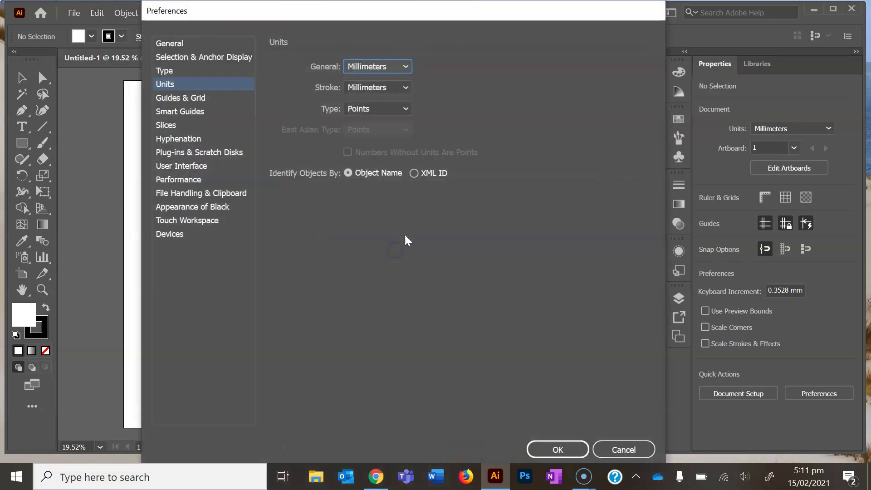
click(405, 64)
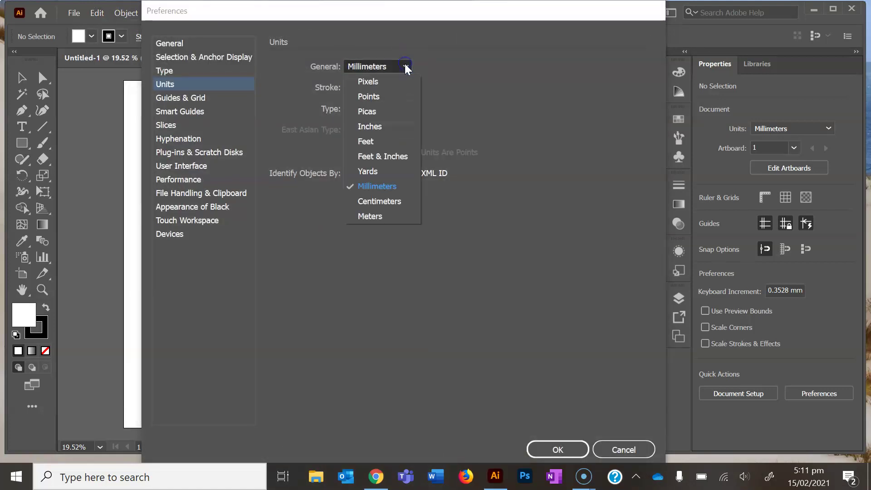
click(398, 186)
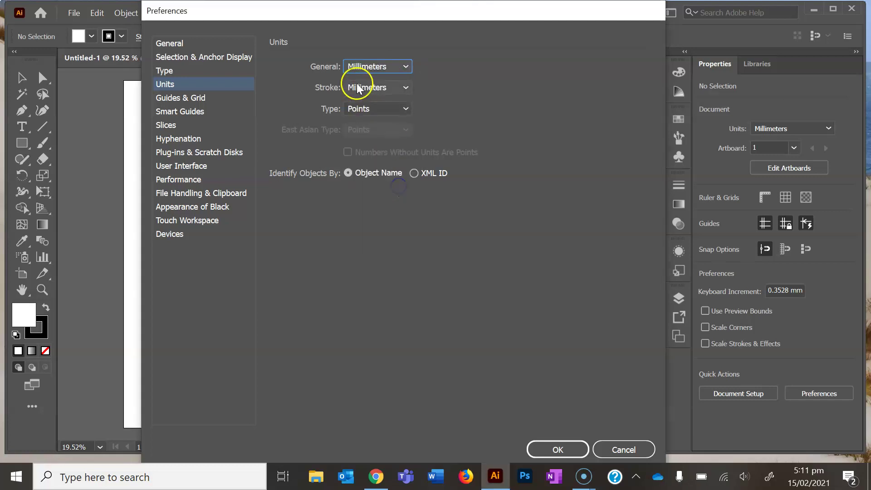
Set the Stroke unit to Millimeters, leave Type at Points, and apply the preferences
click(380, 87)
click(385, 162)
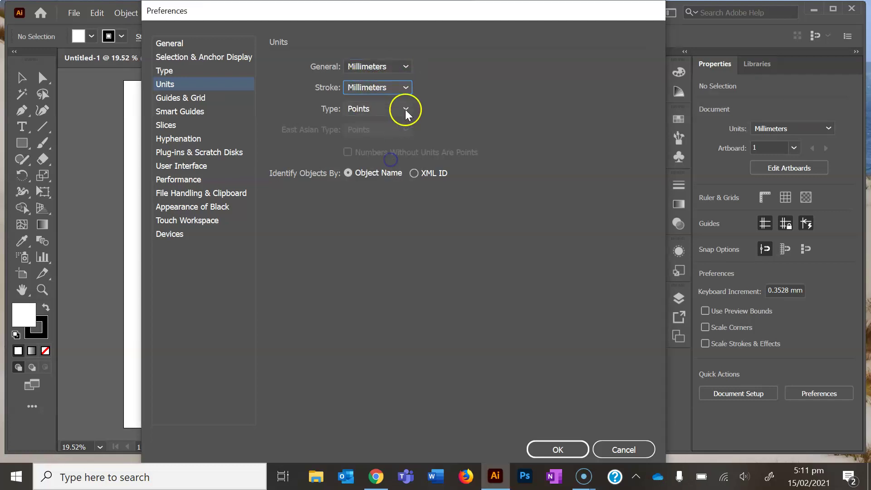
click(404, 86)
click(397, 113)
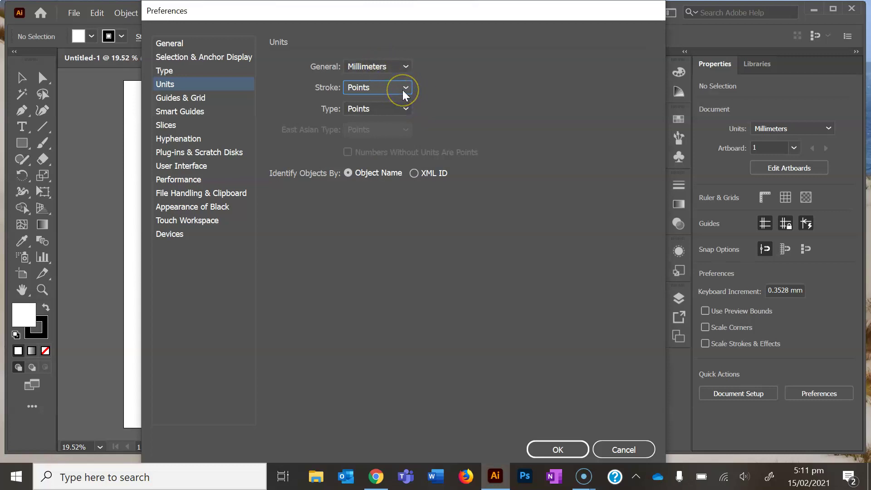
click(405, 91)
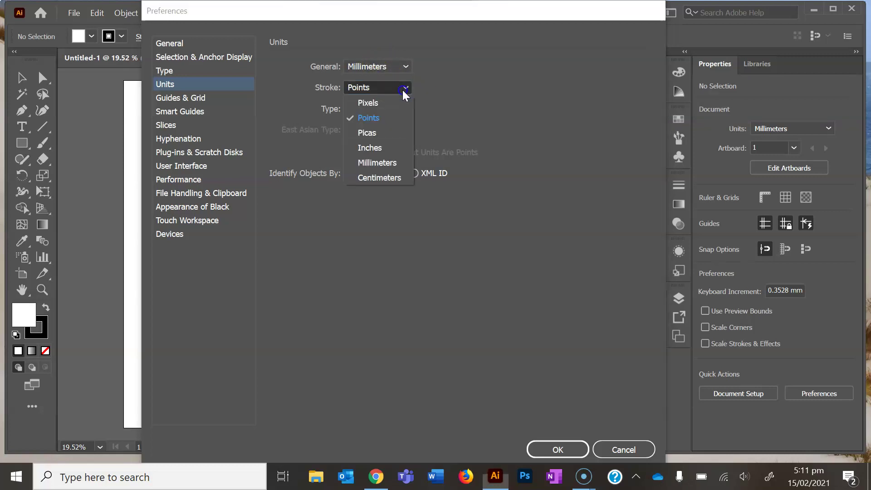
click(391, 162)
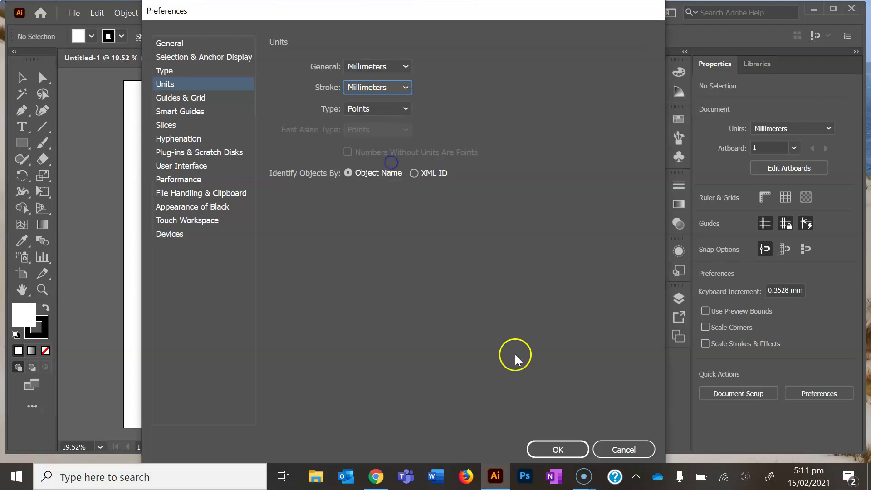
click(557, 449)
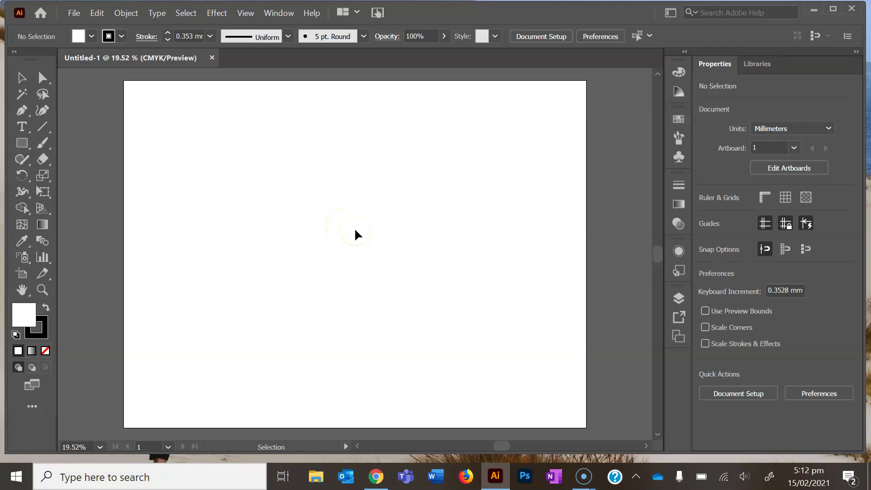
key(ctrl+plus)
key(ctrl+plus)
key(ctrl+plus)
key(ctrl+plus)
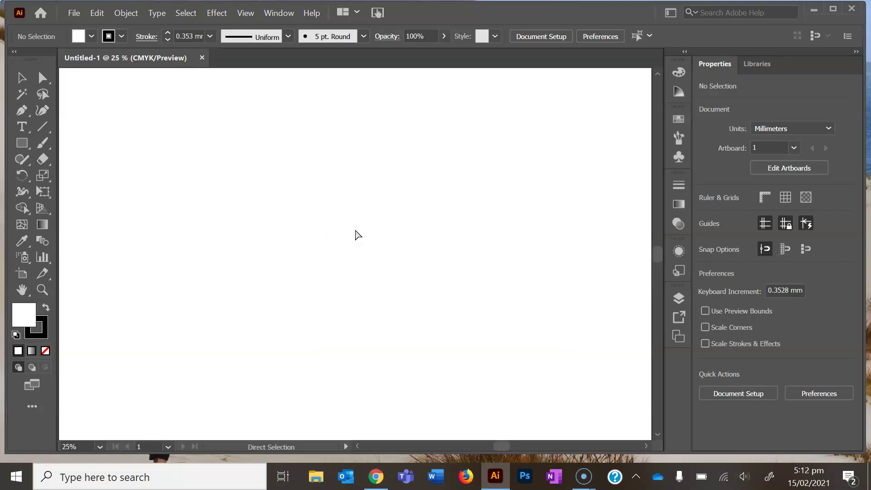
key(ctrl+minus)
key(ctrl+minus)
key(ctrl+minus)
key(ctrl+minus)
key(ctrl+minus)
key(ctrl+minus)
key(ctrl+minus)
key(ctrl+minus)
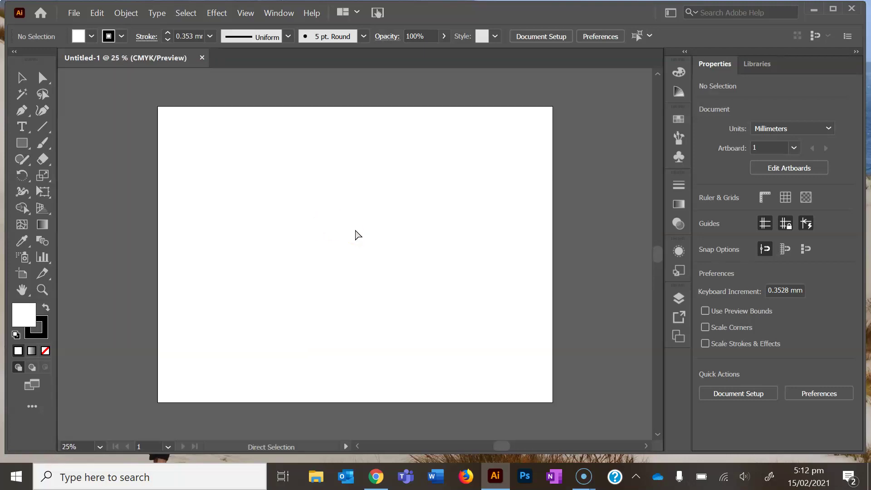
key(ctrl+plus)
key(ctrl+plus)
key(ctrl+plus)
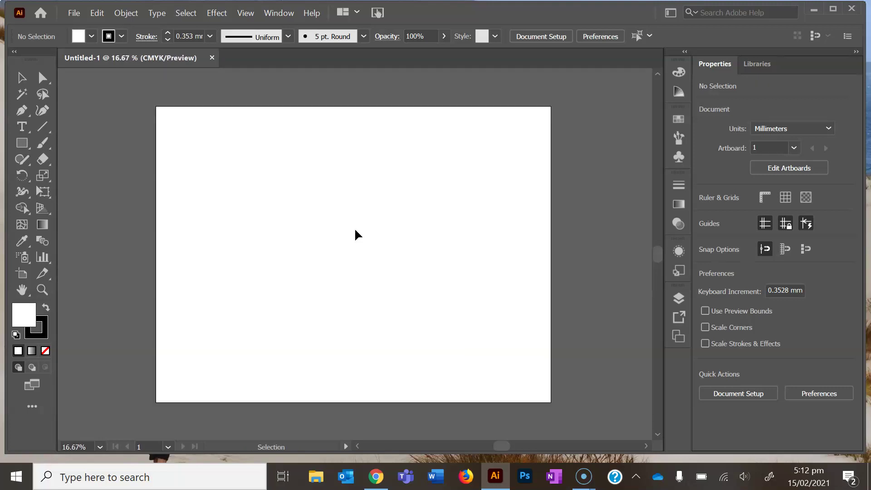
key(space)
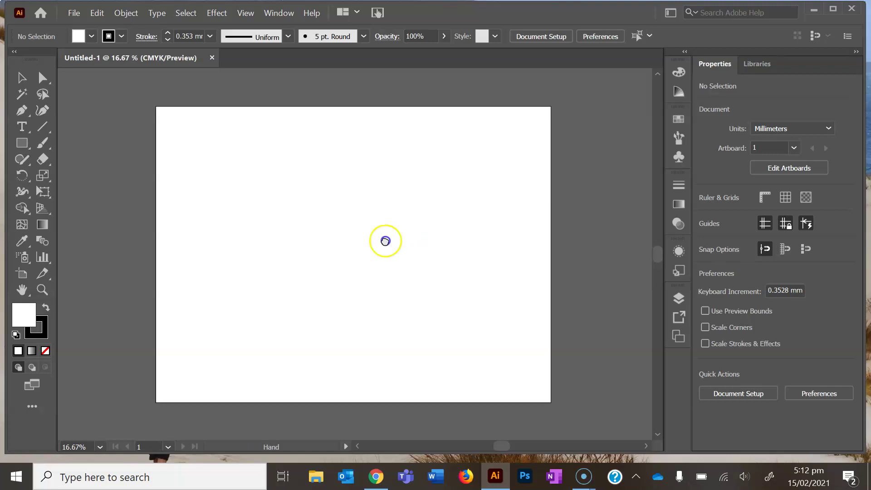
mouse_move(383, 239)
mouse_down()
mouse_move(406, 232)
mouse_move(391, 247)
mouse_move(388, 230)
mouse_up()
key(ctrl+1)
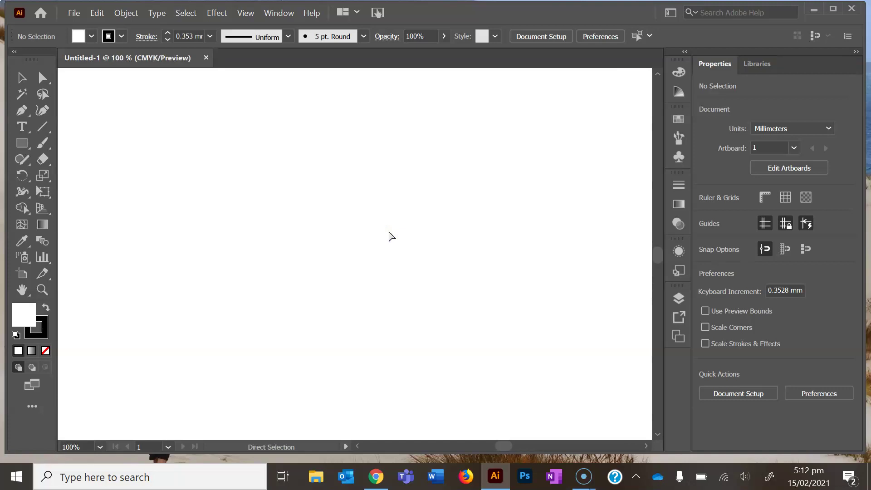
key(ctrl+0)
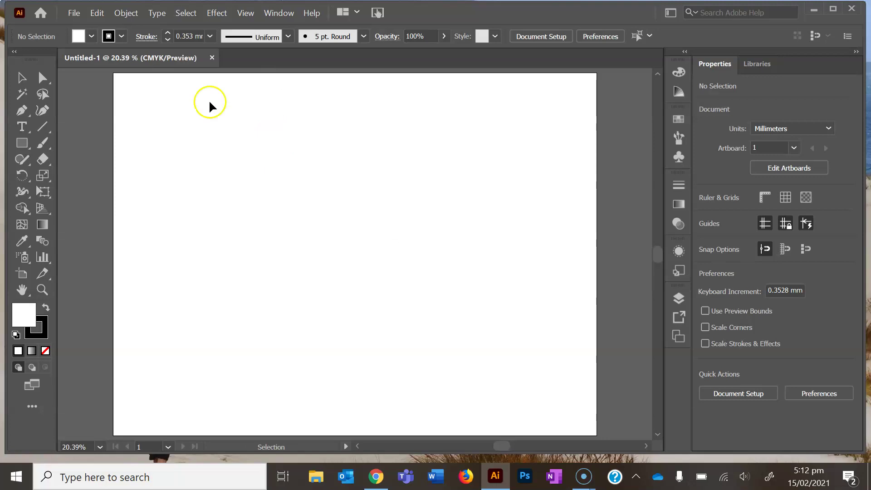
Draw a rectangle of about 302 × 167 mm near the artboard centre
click(20, 146)
drag(270, 193, 453, 294)
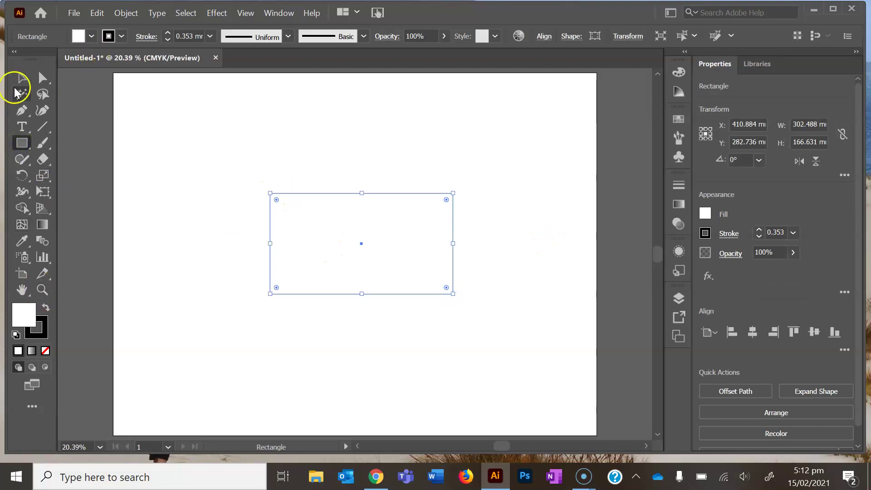
click(21, 78)
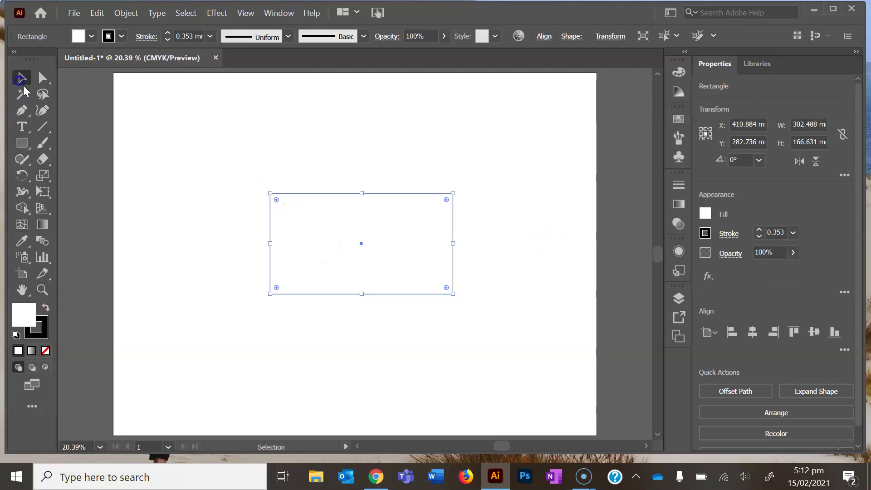
click(47, 324)
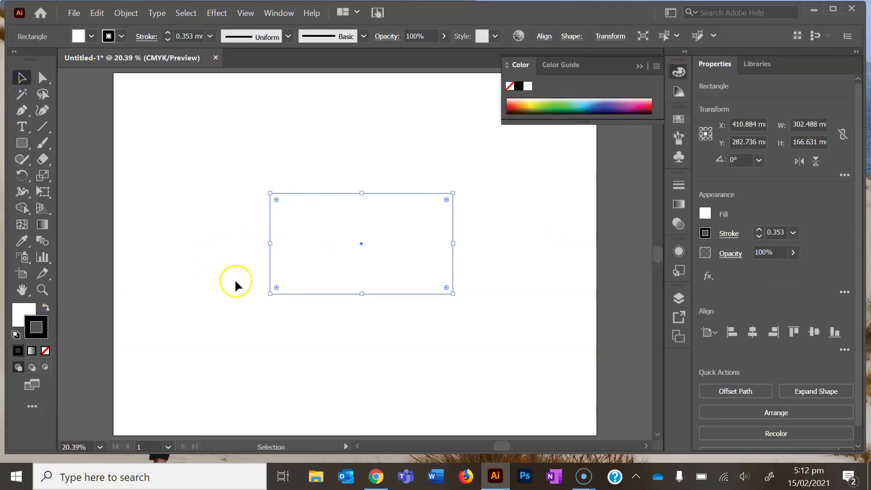
click(29, 310)
click(343, 339)
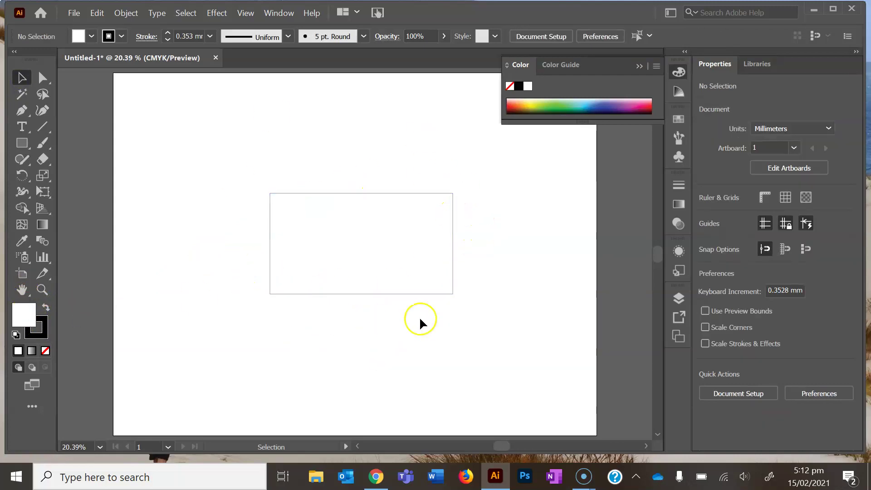
Give the rectangle a red swatch stroke and no fill, then deselect it
click(288, 295)
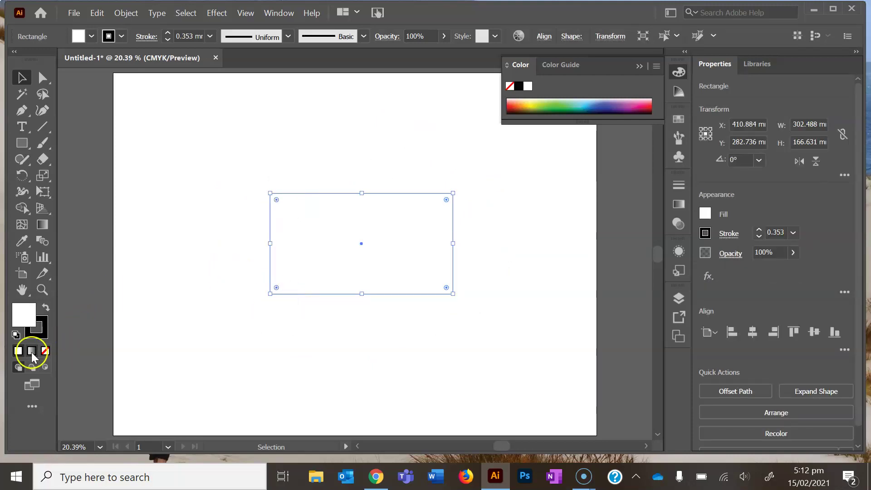
click(45, 335)
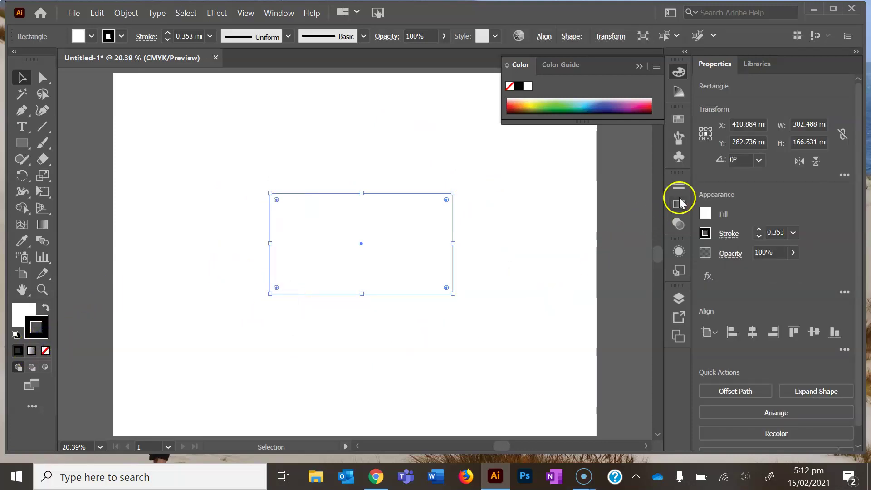
click(706, 234)
click(596, 283)
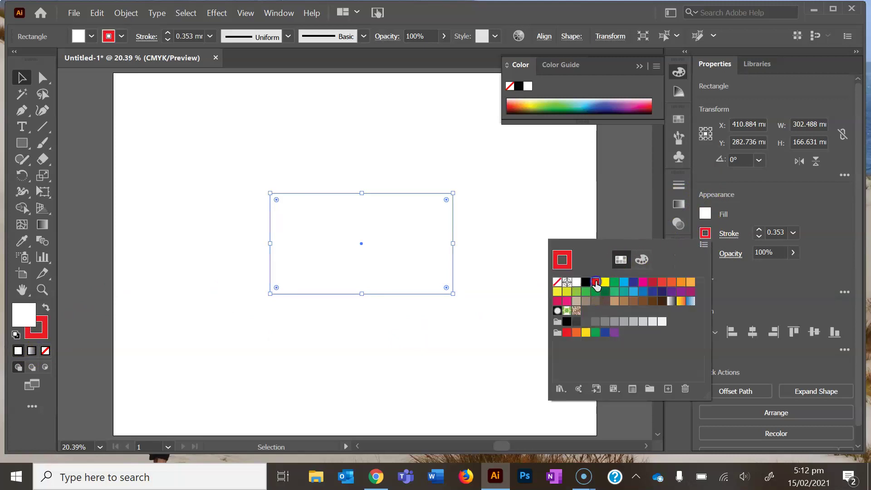
click(22, 316)
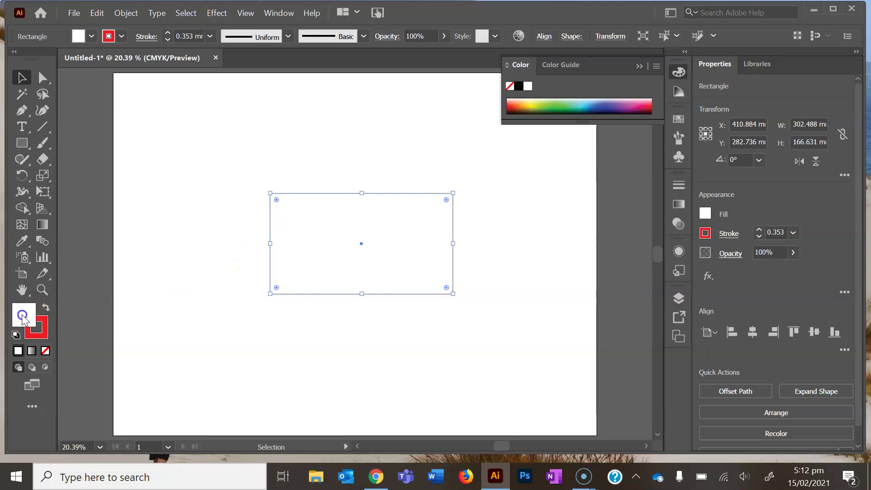
click(46, 350)
click(391, 319)
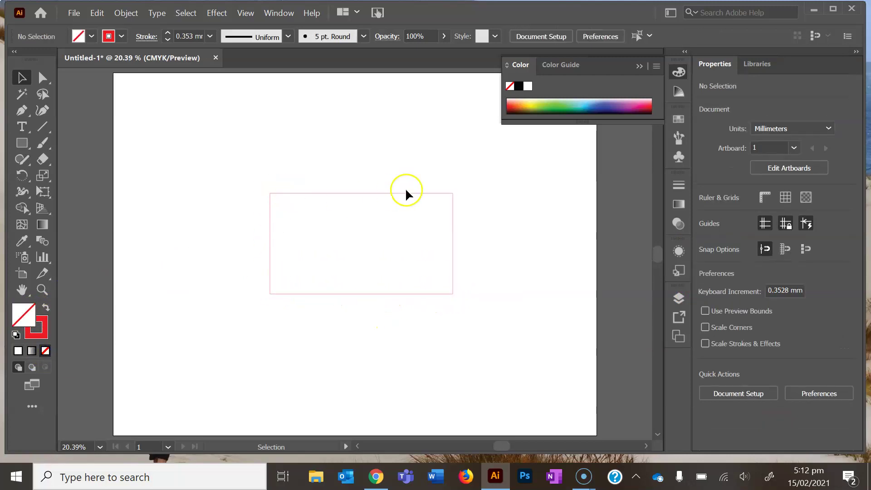
Duplicate the rectangle up-left and shrink the copy to about 185 × 92 mm
click(332, 195)
drag(333, 195, 220, 121)
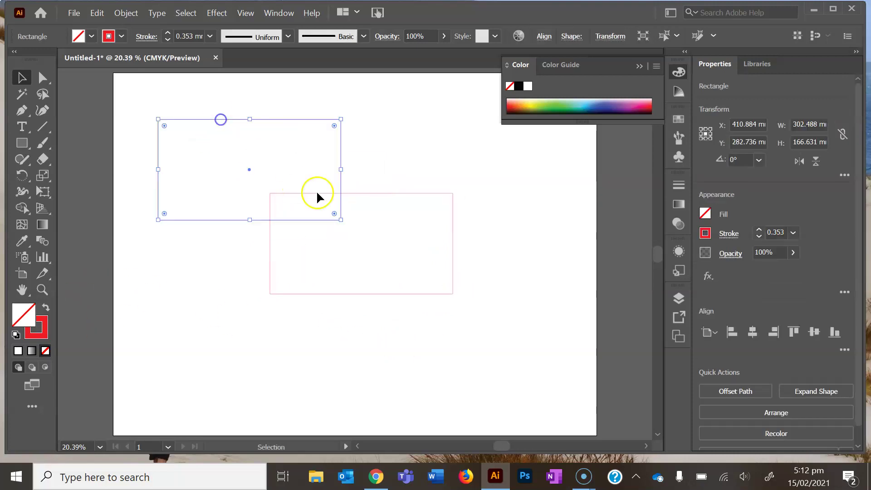
drag(340, 217, 270, 174)
click(338, 151)
Fill the smaller copy with black and set its stroke to None
click(252, 175)
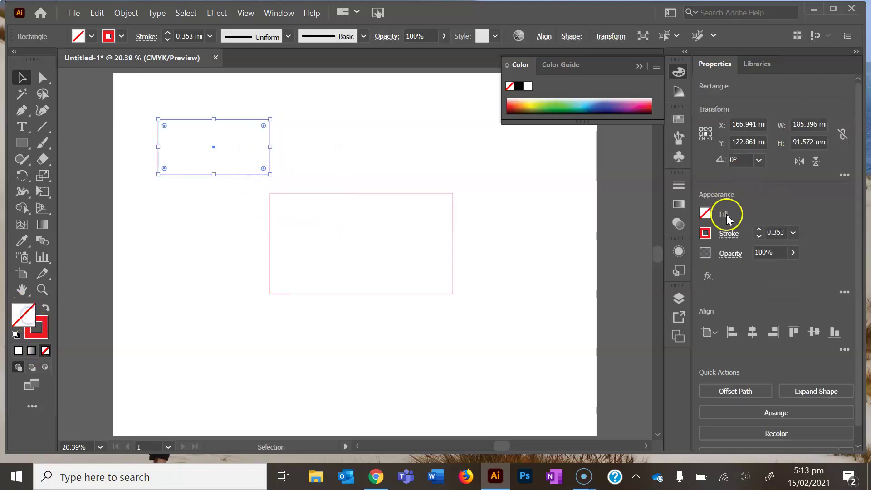
click(705, 214)
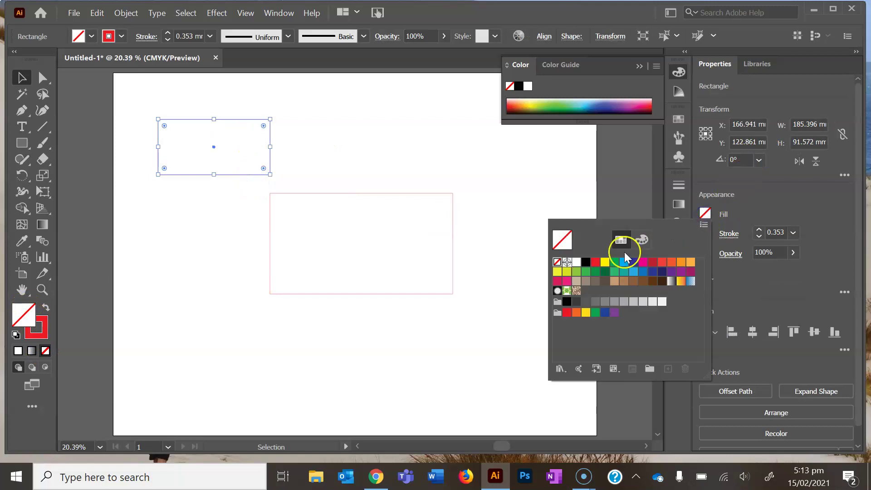
click(586, 262)
click(49, 323)
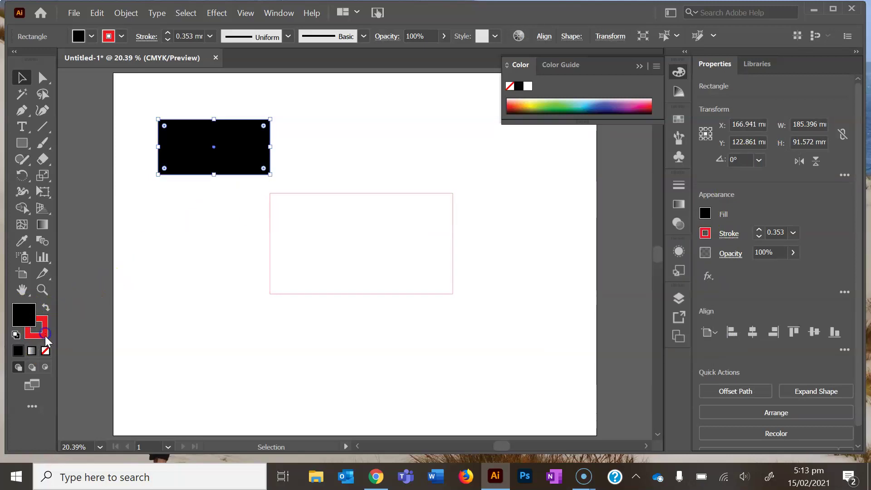
click(46, 351)
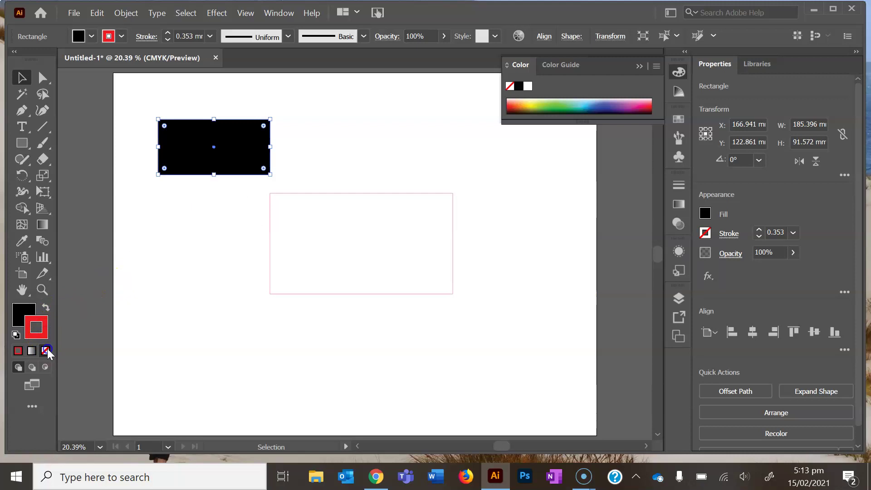
click(249, 208)
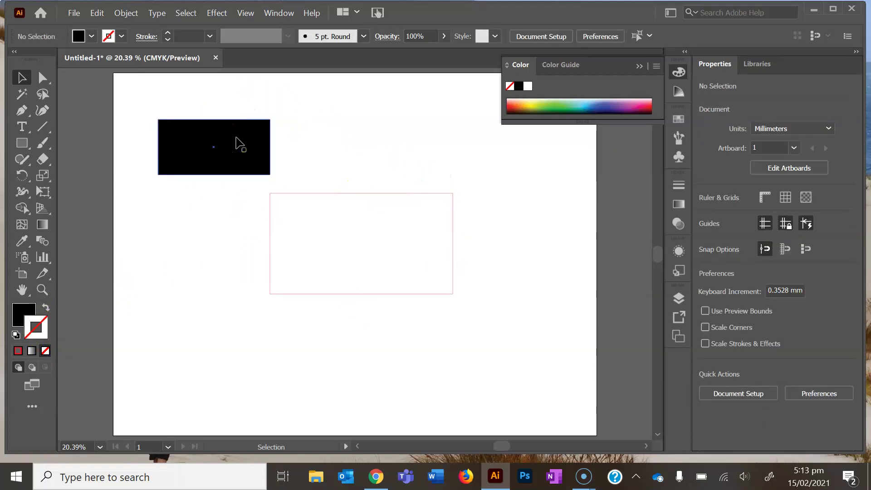
key(ctrl+equal)
key(ctrl+equal)
key(ctrl+equal)
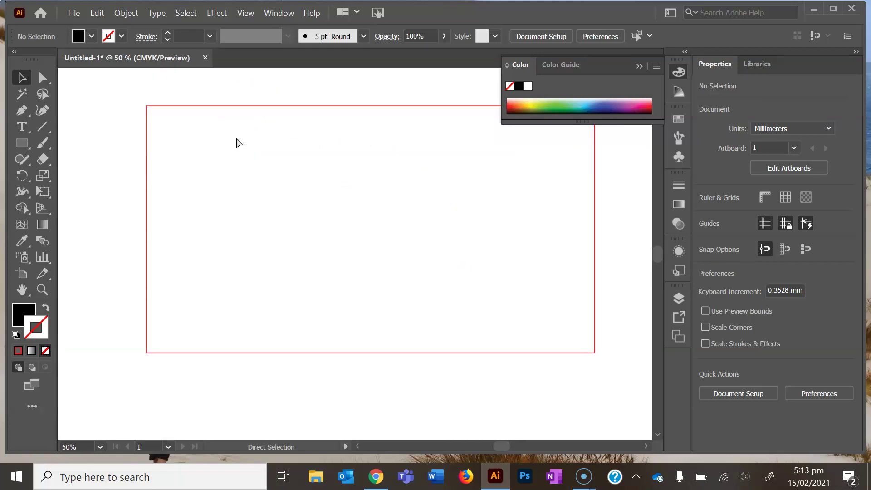
key(ctrl+minus)
key(ctrl+minus)
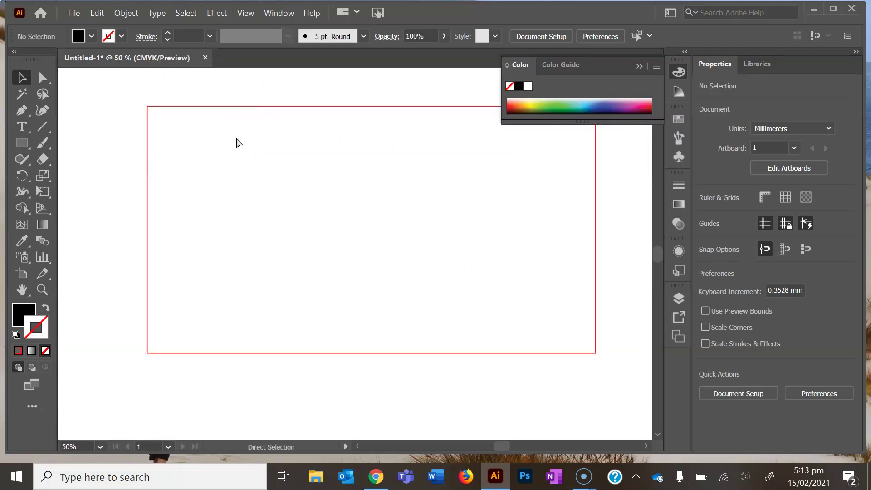
key(space)
drag(259, 243, 410, 284)
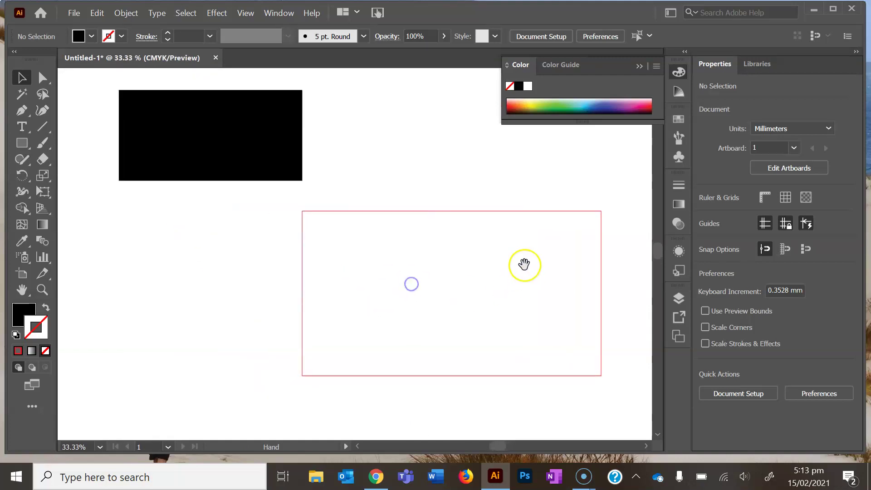
mouse_move(523, 263)
mouse_down()
mouse_move(535, 288)
mouse_move(510, 259)
mouse_up()
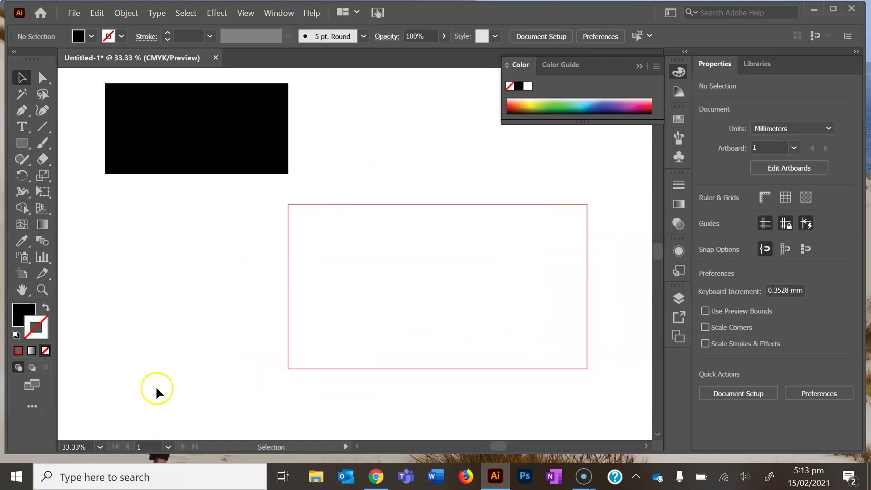